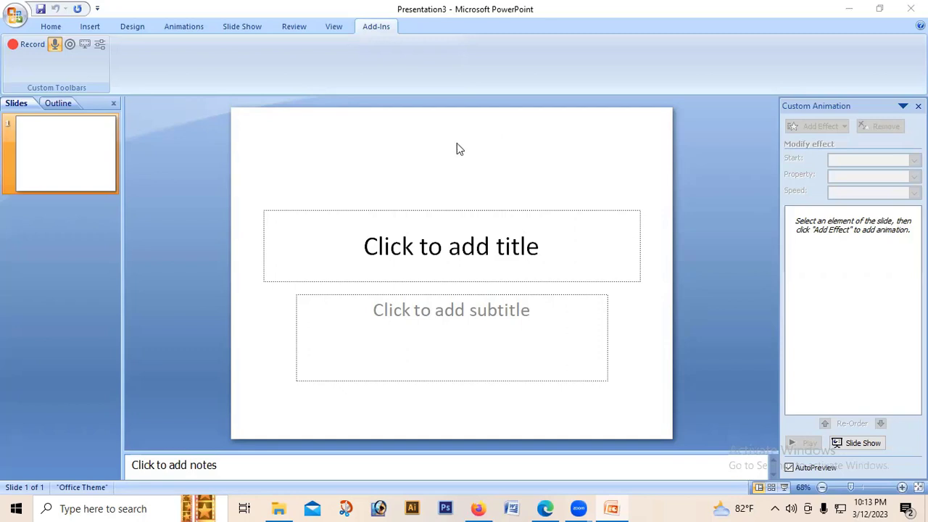
# - Apply the Title Slide layout to the first slide
pyautogui.click(48, 26)
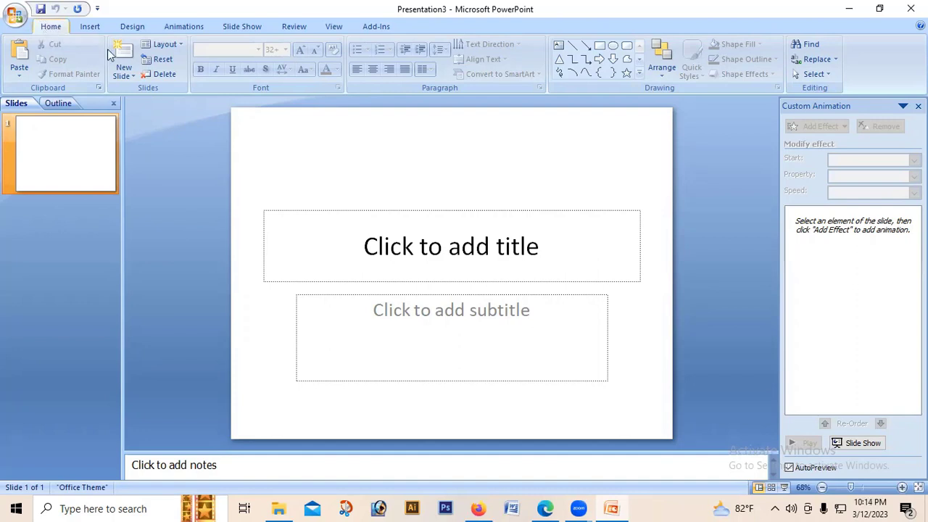
pyautogui.click(179, 48)
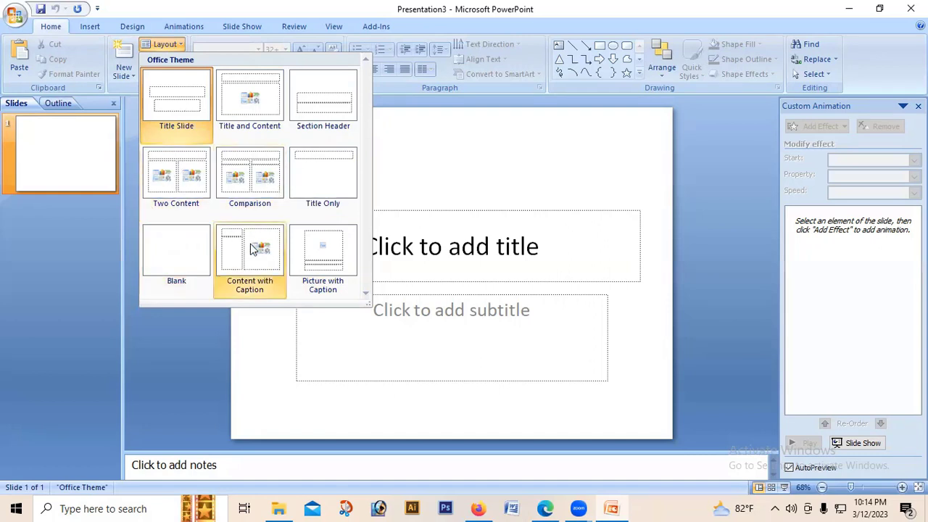
pyautogui.click(180, 90)
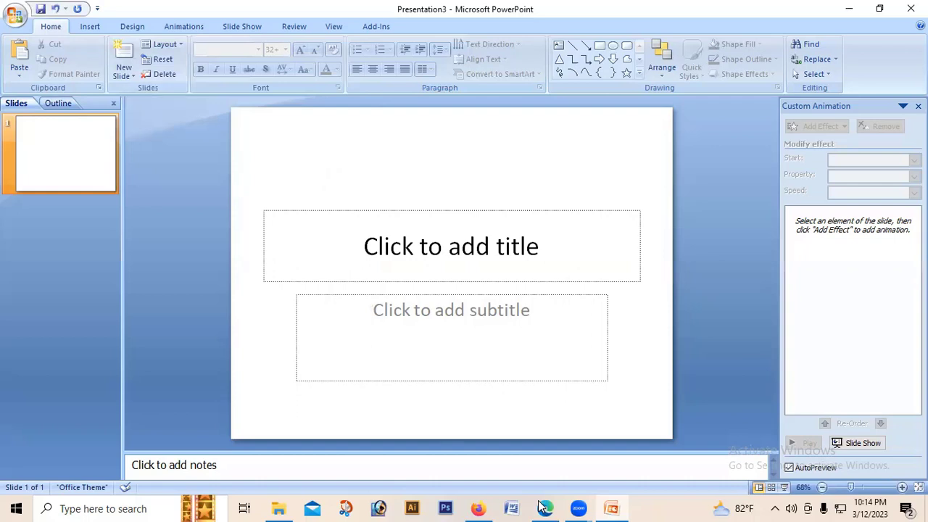
pyautogui.click(275, 246)
pyautogui.click(282, 147)
pyautogui.click(179, 47)
pyautogui.click(179, 46)
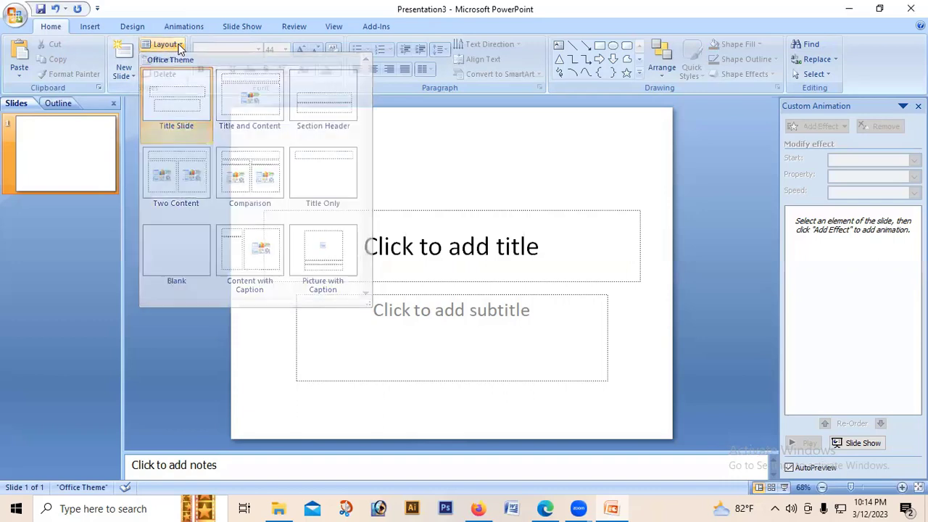
# - Set the font of the empty title placeholder to SutonnyMJ
pyautogui.click(420, 250)
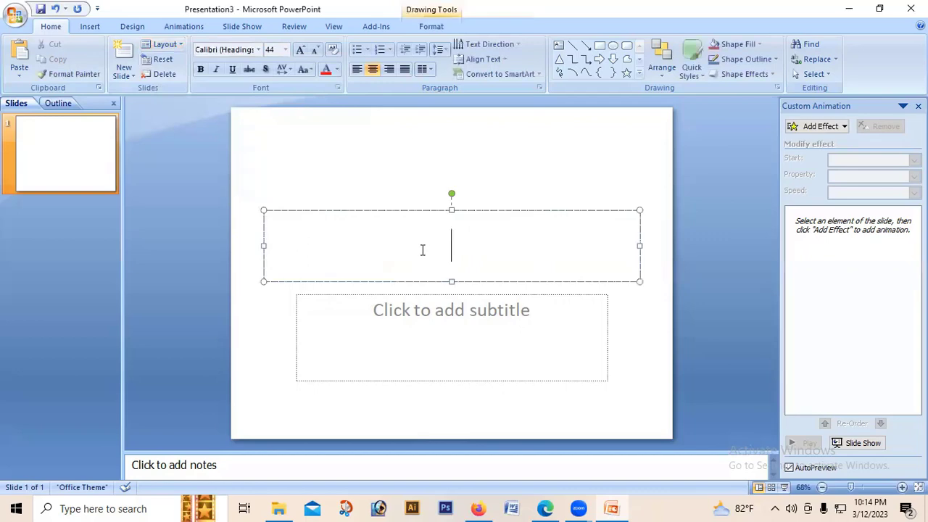
pyautogui.click(259, 48)
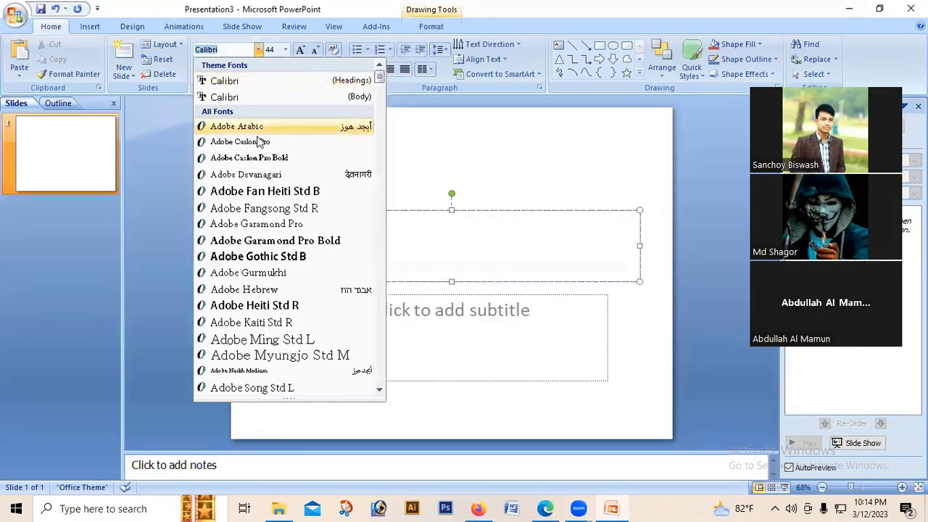
pyautogui.scroll(-10, 284, 246)
pyautogui.scroll(10, 284, 246)
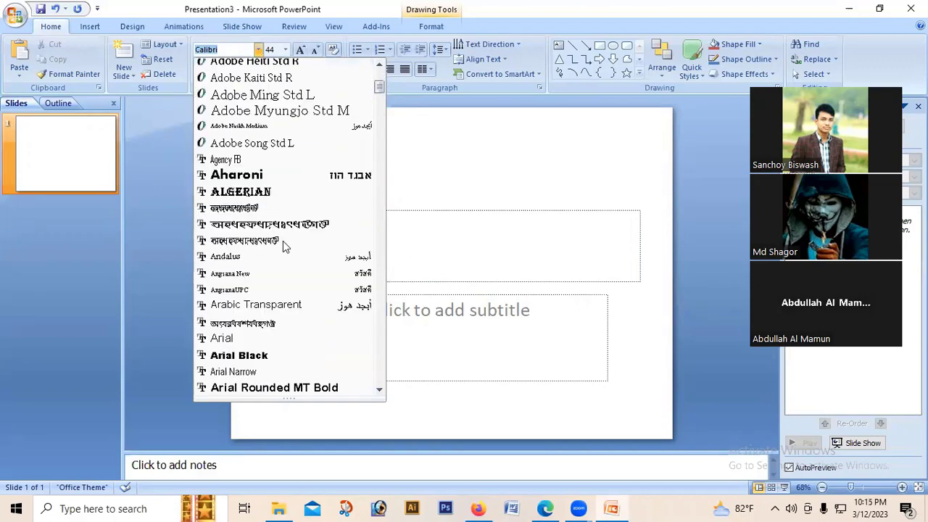
pyautogui.scroll(-20, 284, 247)
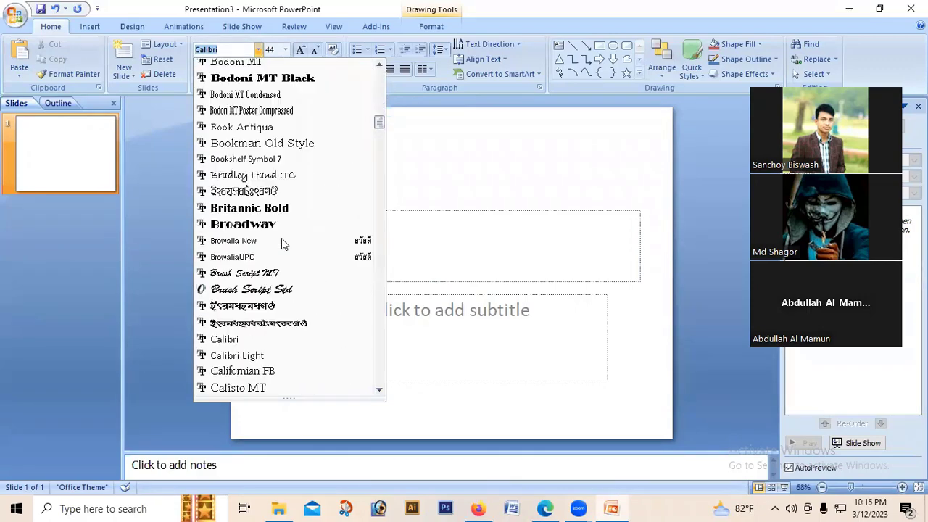
pyautogui.scroll(-20, 285, 241)
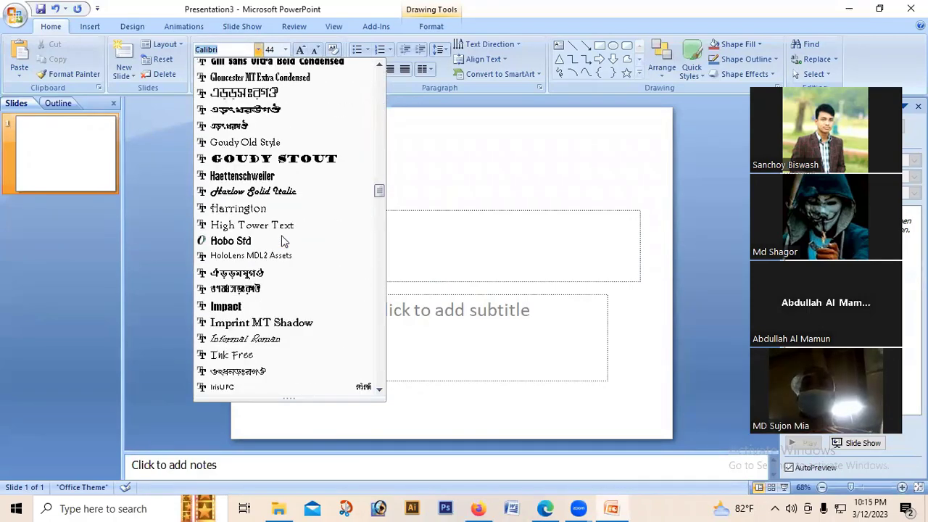
pyautogui.scroll(-20, 283, 241)
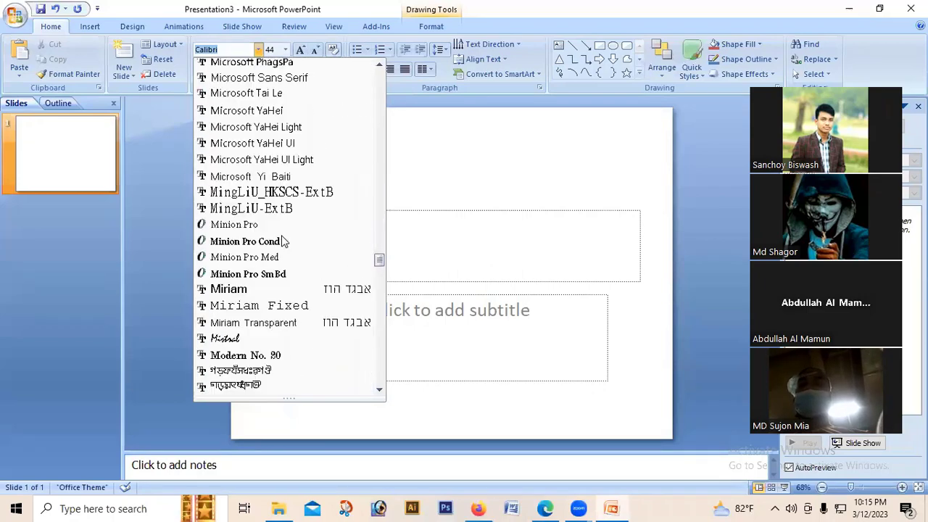
pyautogui.scroll(-20, 283, 241)
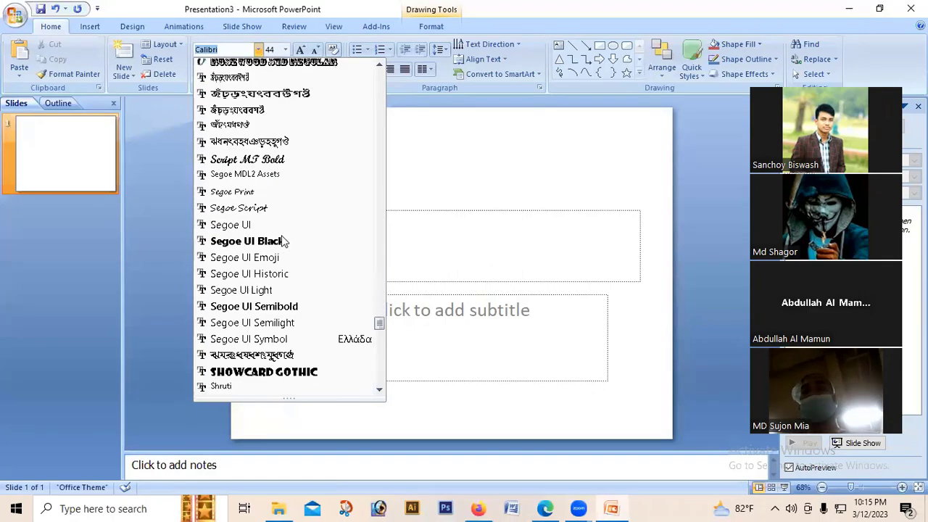
pyautogui.scroll(-20, 283, 241)
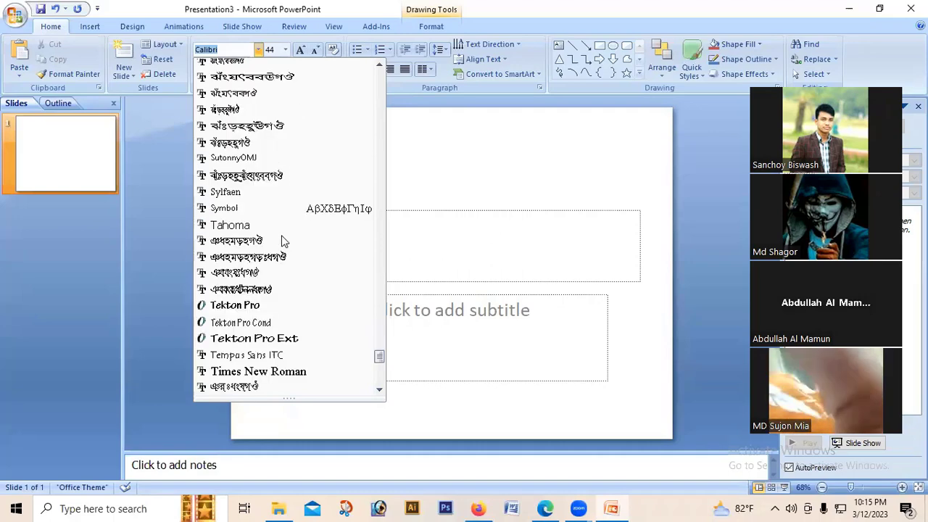
pyautogui.scroll(1, 283, 241)
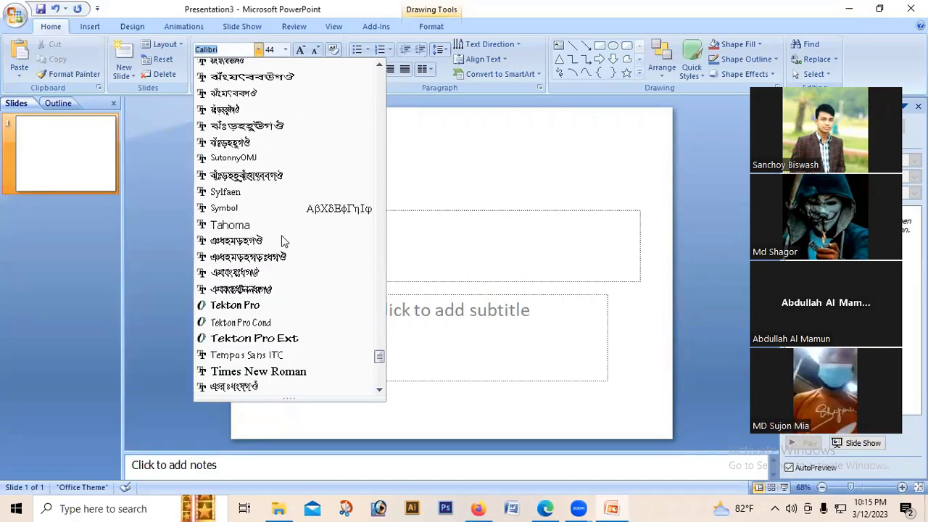
pyautogui.click(255, 156)
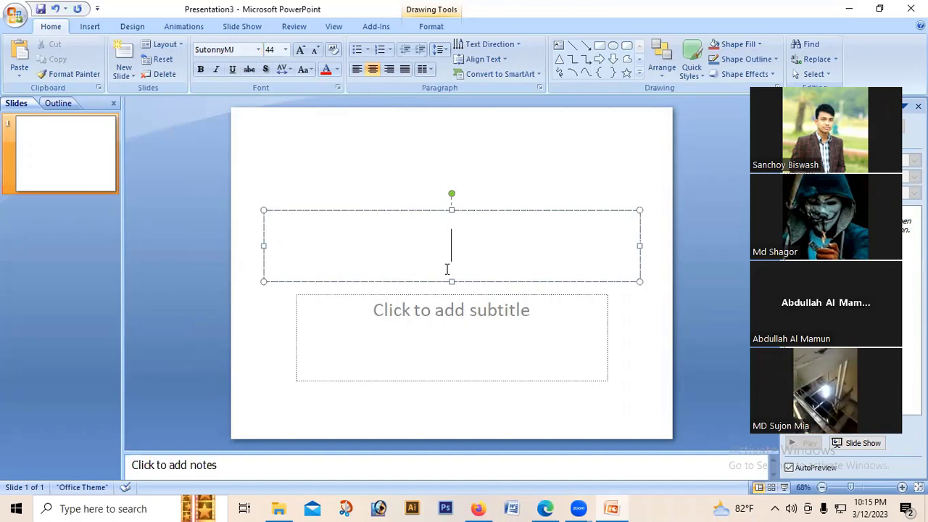
# - Enter "ক্লাস- ১" as the slide title
pyautogui.write('ক্রাশ')
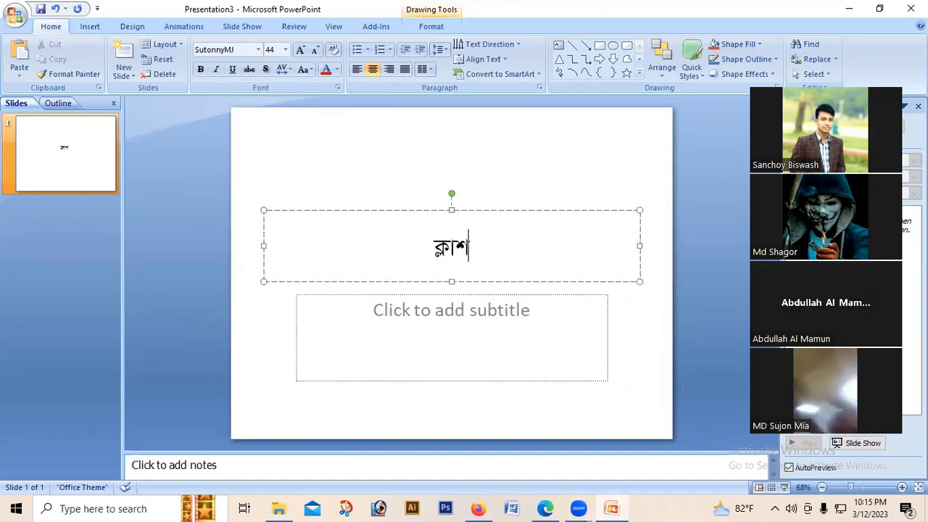
pyautogui.press('BackSpace')
pyautogui.write('স ')
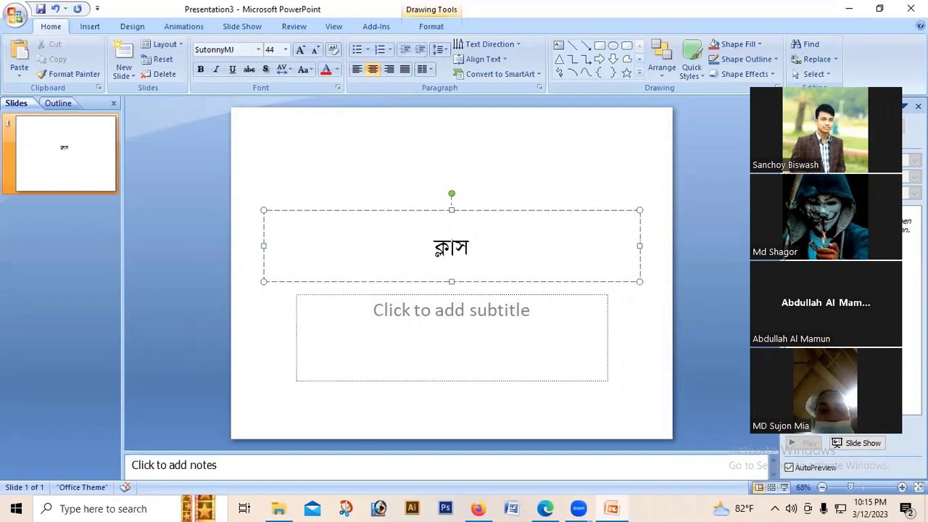
pyautogui.write('- ১')
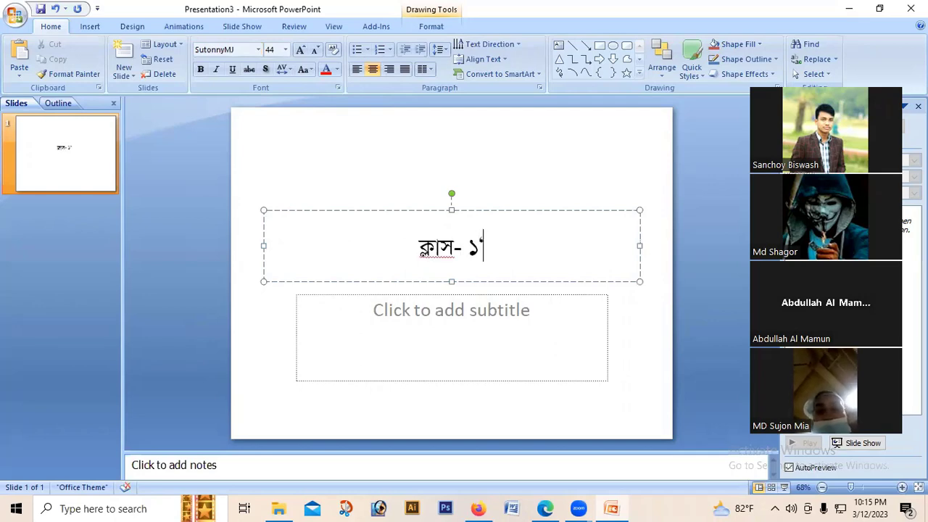
pyautogui.press('BackSpace')
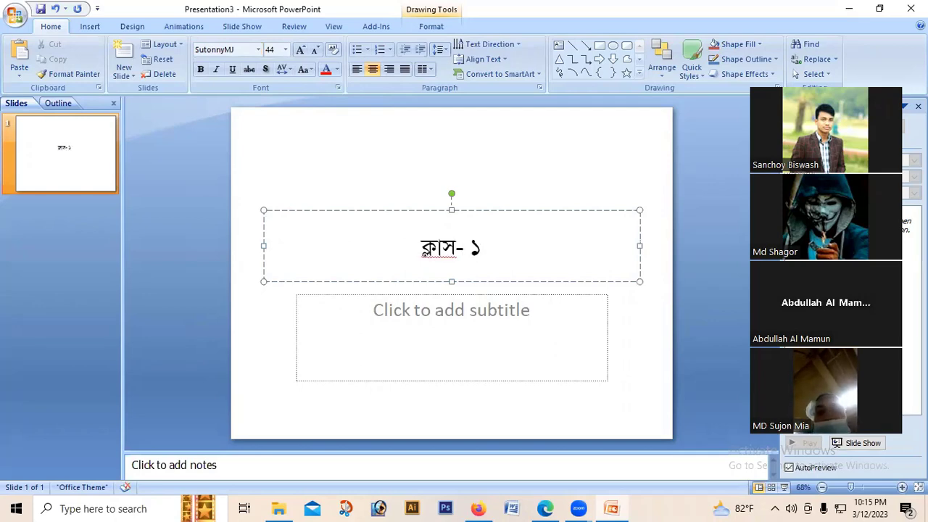
# - Shrink the title box from two opposite corners so it fits closely around the text
pyautogui.moveTo(638, 279); pyautogui.dragTo(488, 269)
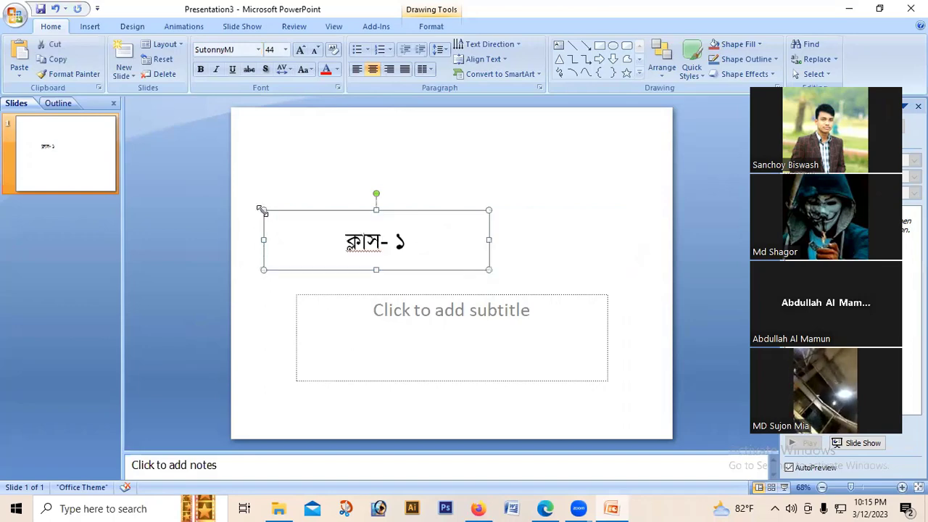
pyautogui.moveTo(282, 216); pyautogui.dragTo(330, 229)
pyautogui.click(395, 251)
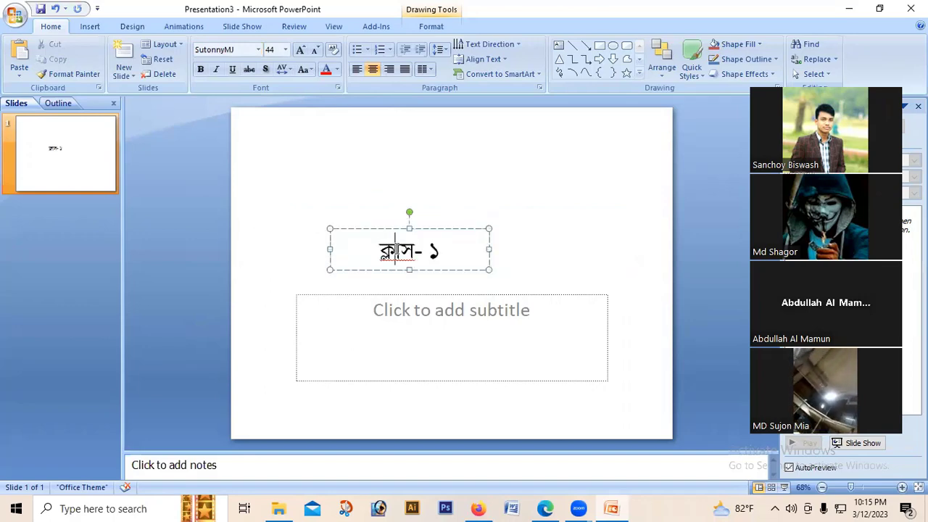
# - Enlarge the whole title text to font size 80
pyautogui.moveTo(445, 251); pyautogui.dragTo(344, 248)
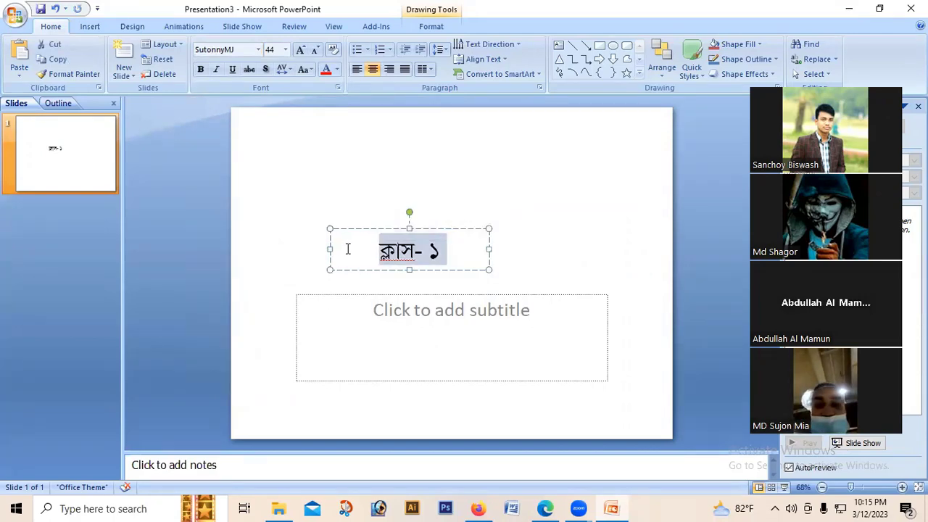
pyautogui.click(300, 51)
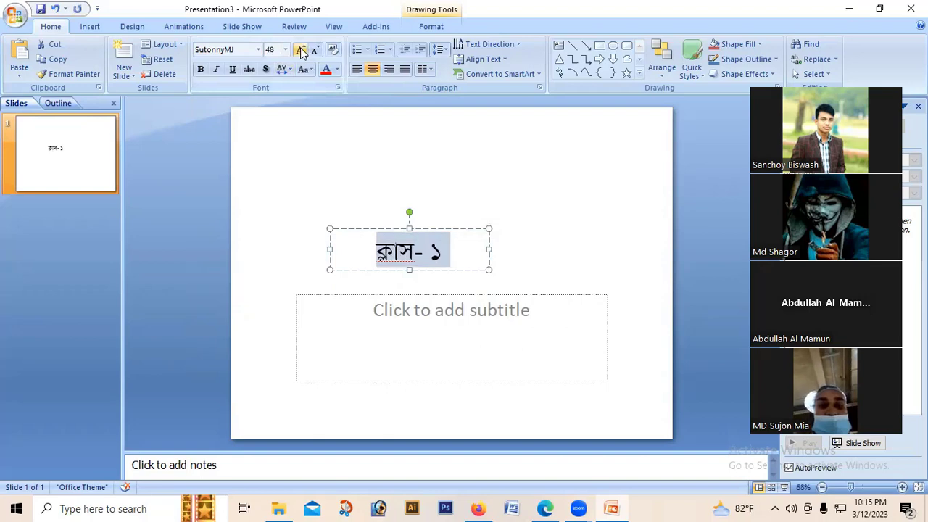
pyautogui.click(300, 51)
pyautogui.click(300, 51)
pyautogui.click(300, 51)
pyautogui.click(300, 51)
pyautogui.click(300, 50)
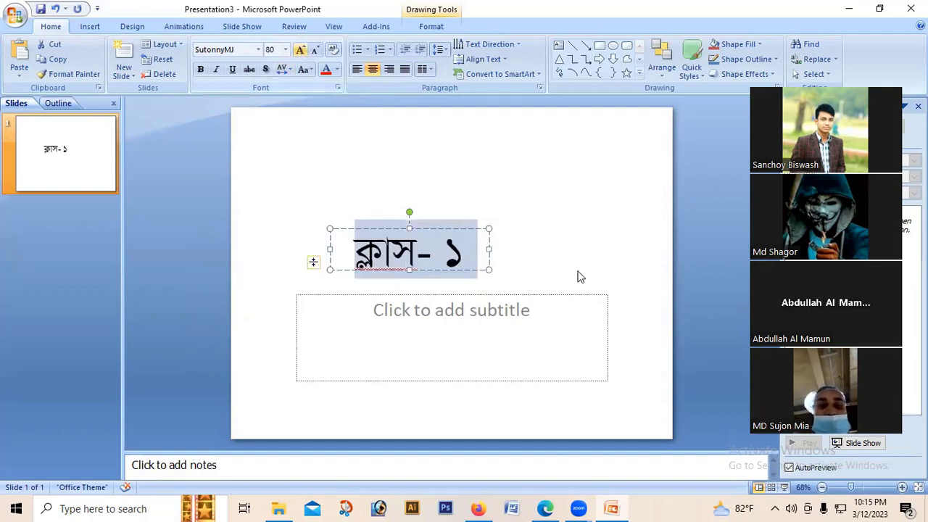
# - Move the title box up to the top centre of the slide
pyautogui.click(478, 277)
pyautogui.click(477, 269)
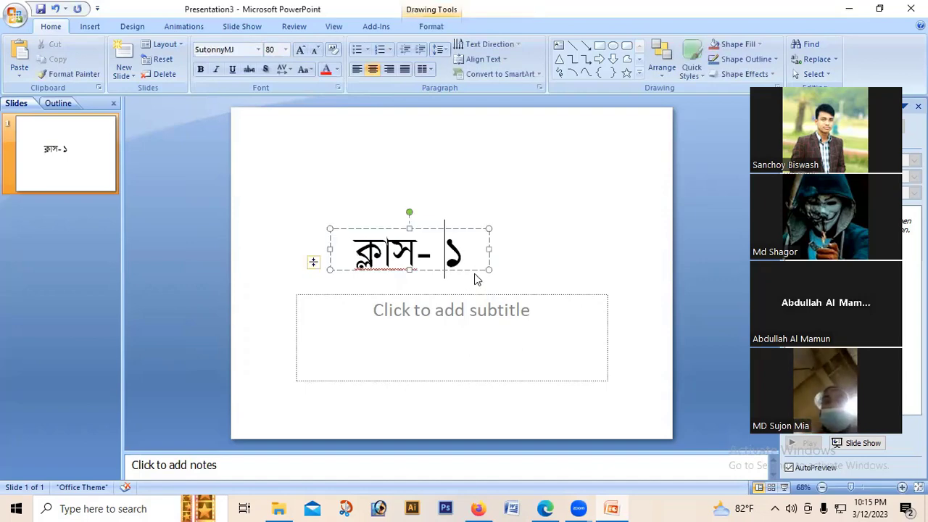
pyautogui.moveTo(475, 270); pyautogui.dragTo(511, 195)
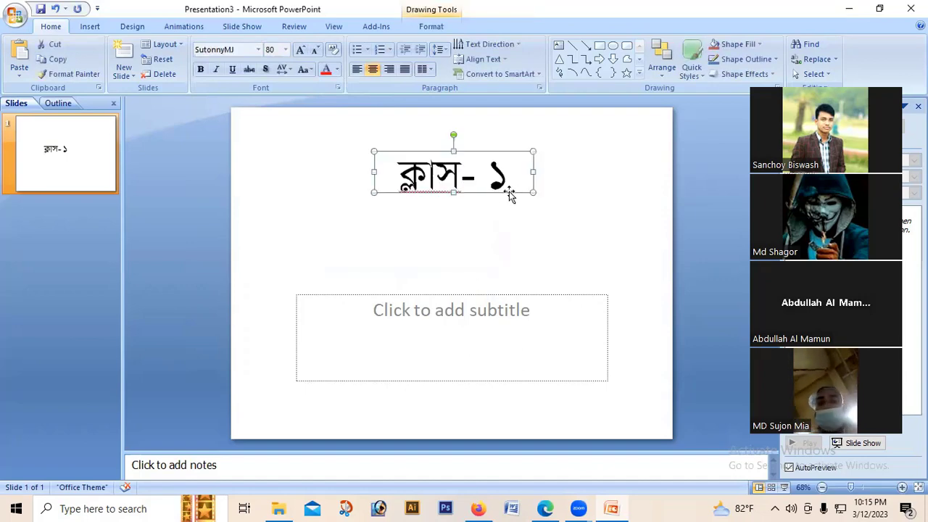
# - Make the title text bold and change it to the brush-style Bangla font listed directly above Bijoy
pyautogui.click(455, 174)
pyautogui.hotkey('ctrl', 'a')
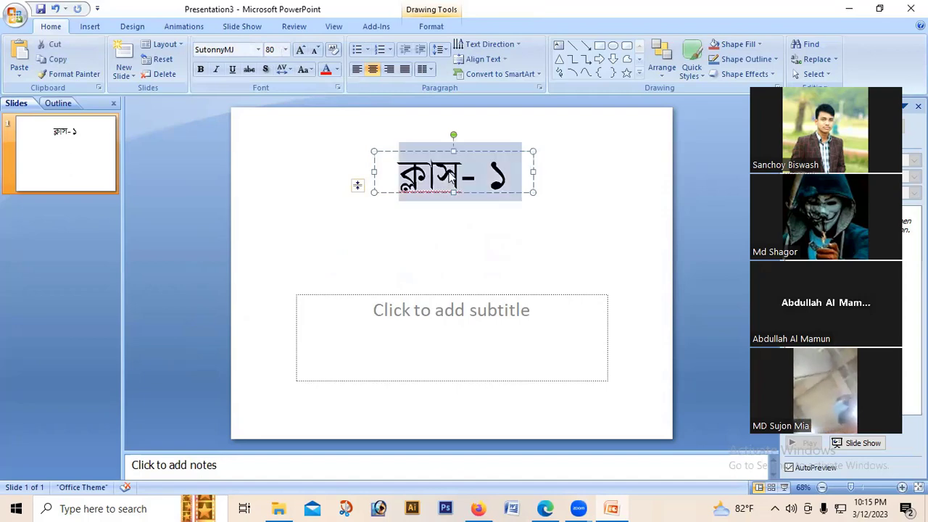
pyautogui.click(201, 69)
pyautogui.click(258, 49)
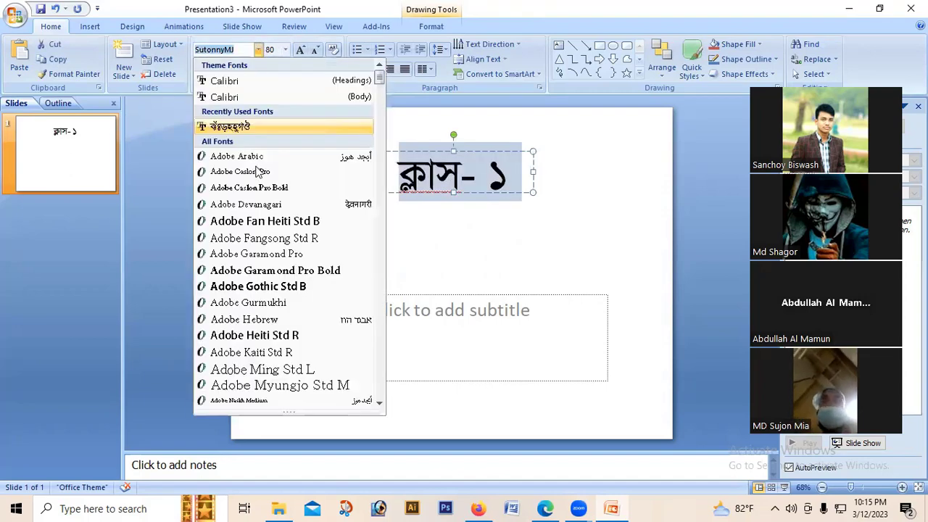
pyautogui.scroll(-7, 257, 174)
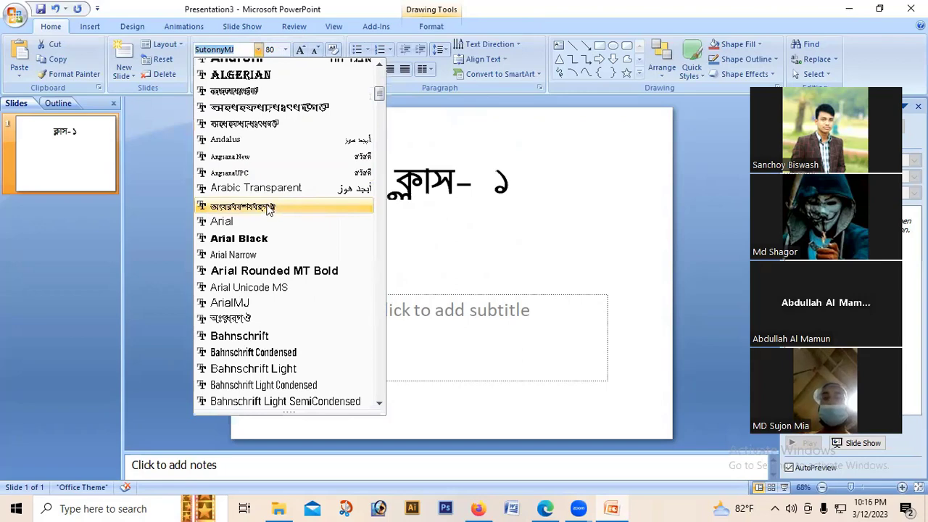
pyautogui.scroll(-2, 268, 210)
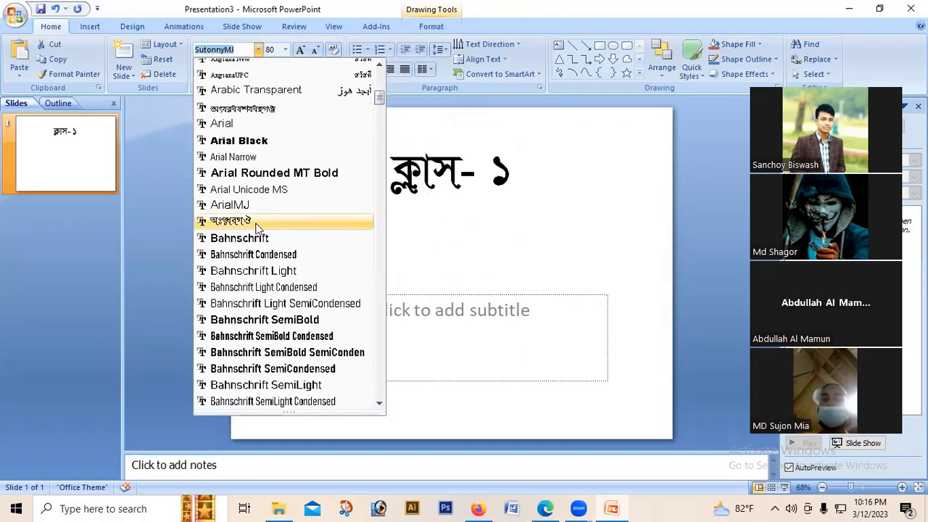
pyautogui.scroll(-1, 257, 227)
pyautogui.scroll(-8, 257, 227)
pyautogui.scroll(2, 256, 228)
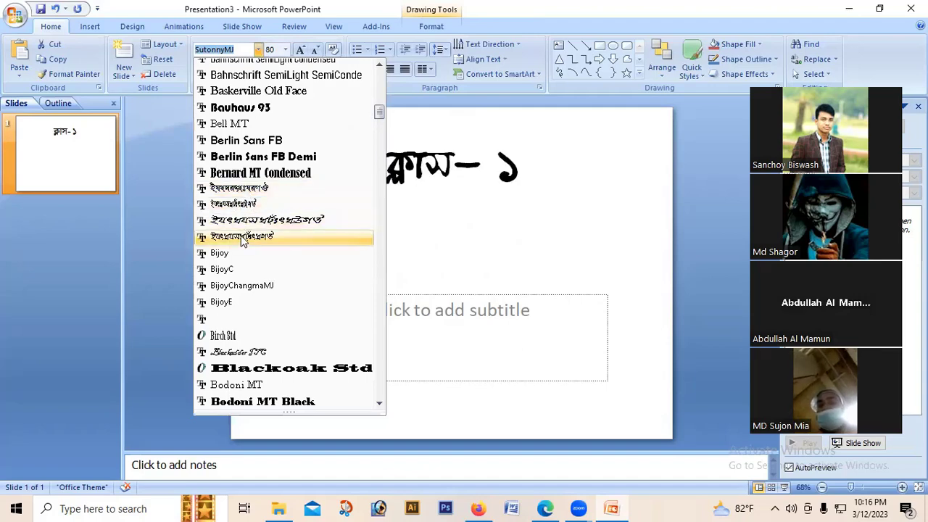
pyautogui.click(337, 237)
pyautogui.click(547, 176)
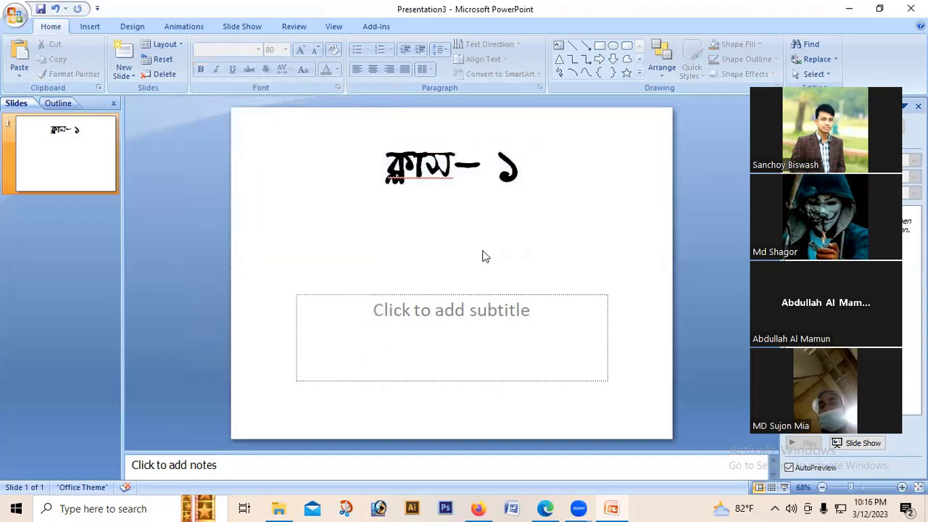
# - Move the empty subtitle placeholder up closer to the title
pyautogui.click(456, 326)
pyautogui.click(595, 229)
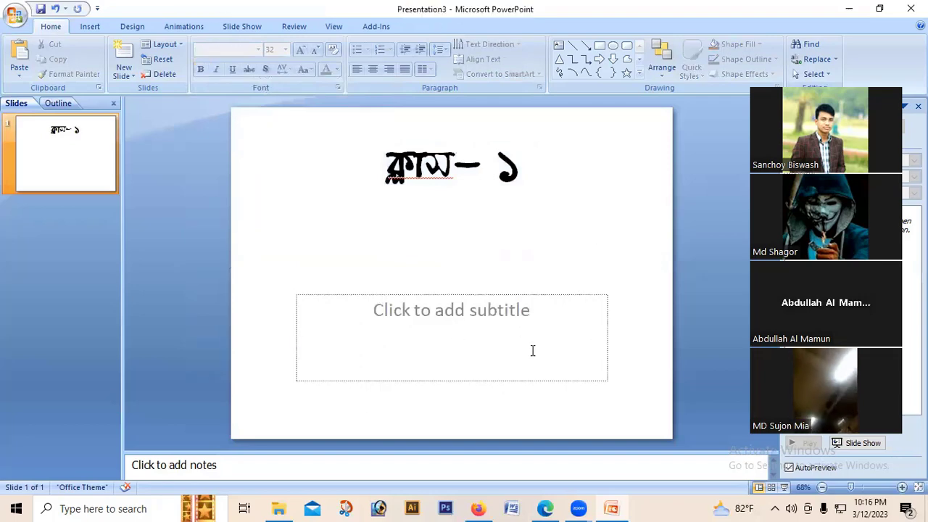
pyautogui.moveTo(526, 381); pyautogui.dragTo(532, 325)
pyautogui.click(424, 277)
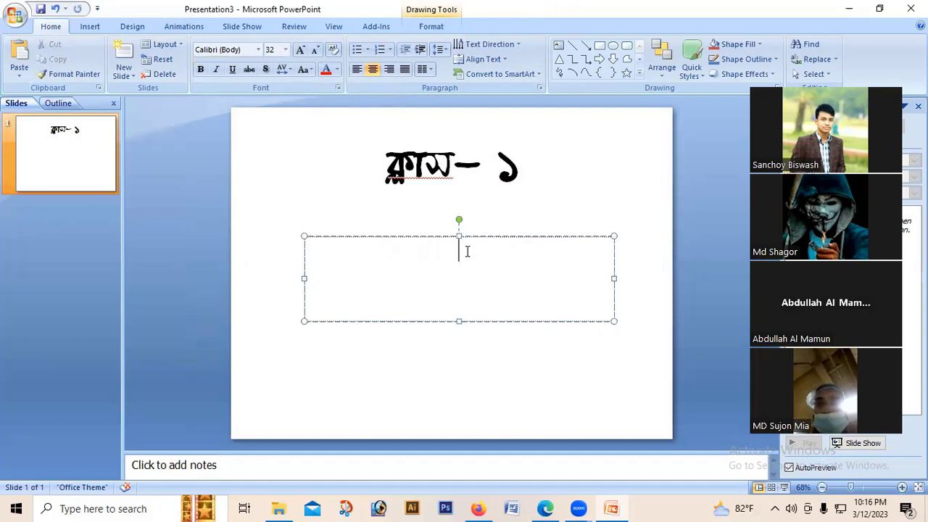
pyautogui.click(283, 181)
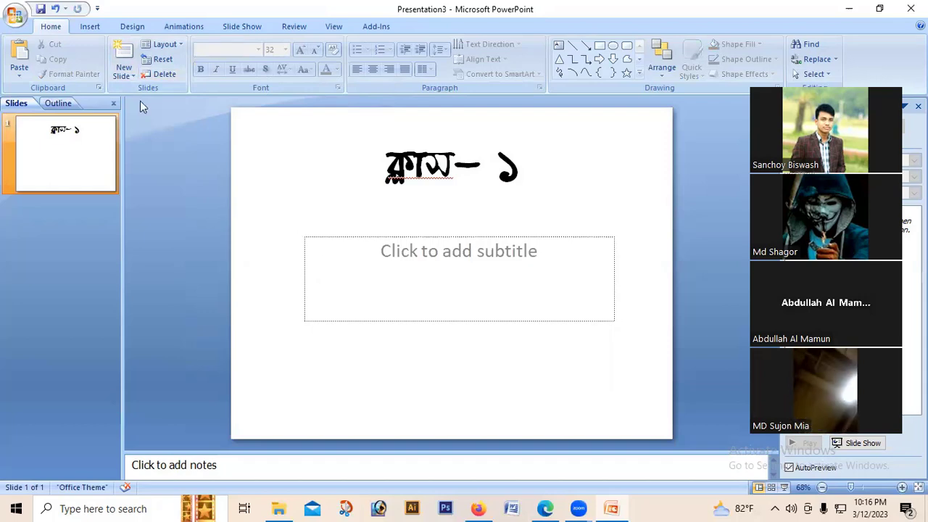
# - Insert the picture Untitled-5.jpg from the Desktop folder onto the title slide
pyautogui.click(90, 27)
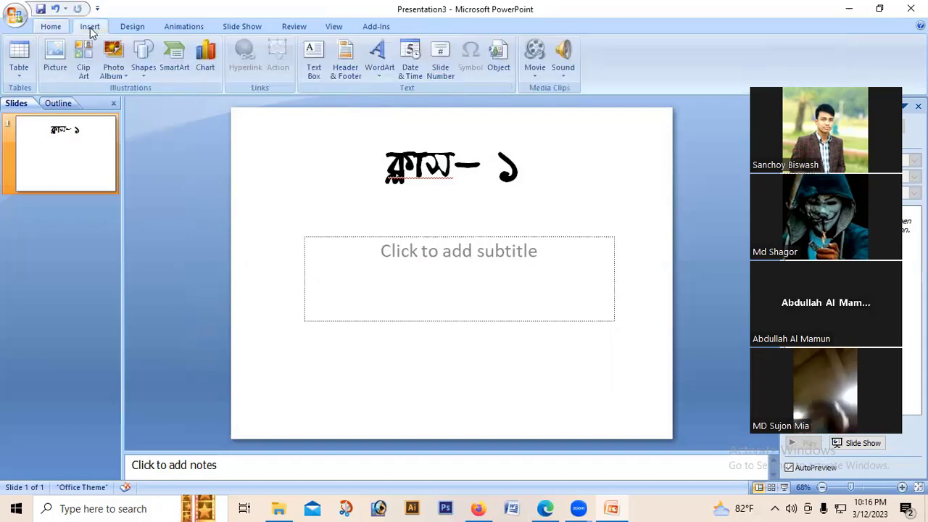
pyautogui.click(57, 58)
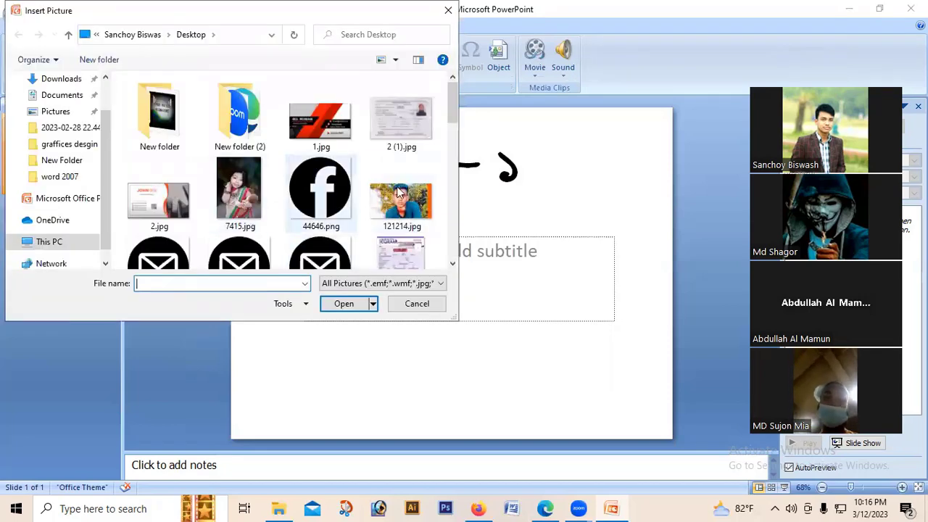
pyautogui.scroll(-2, 319, 173)
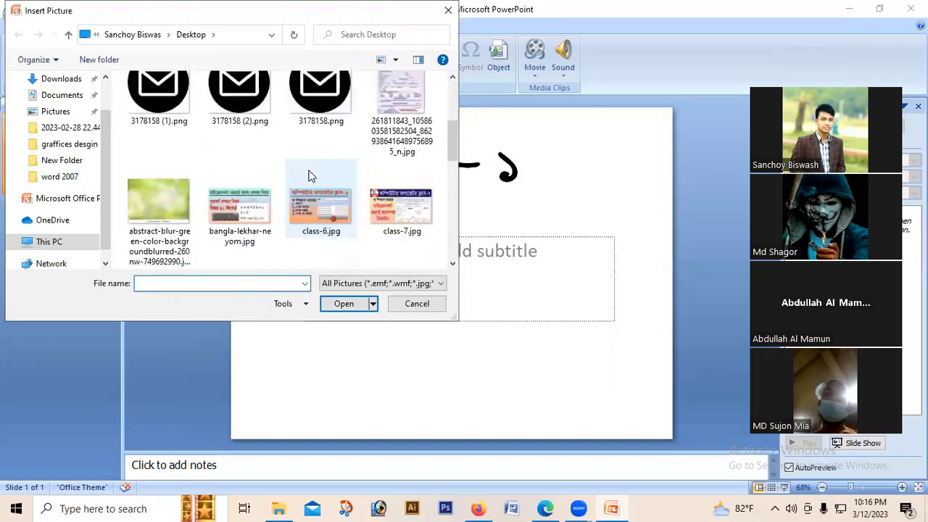
pyautogui.scroll(-1, 311, 176)
pyautogui.scroll(-2, 308, 177)
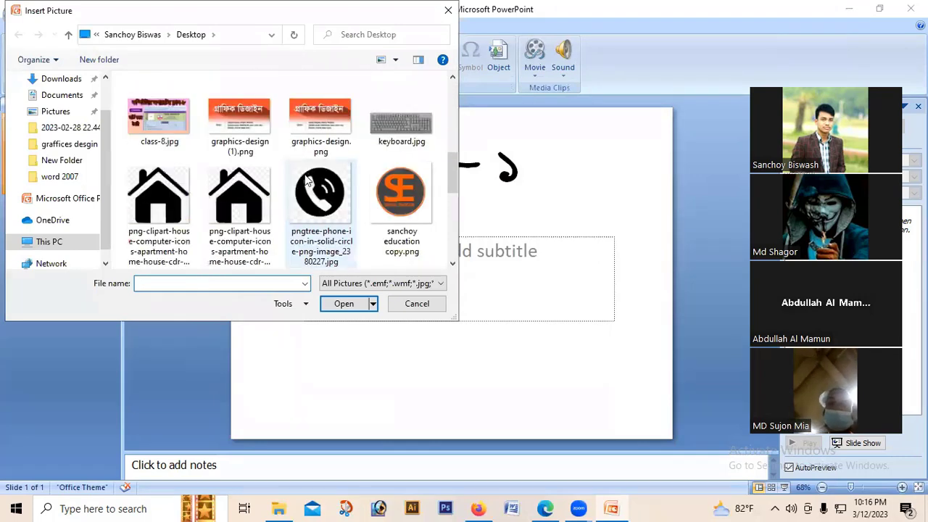
pyautogui.scroll(-4, 306, 179)
pyautogui.scroll(-1, 306, 178)
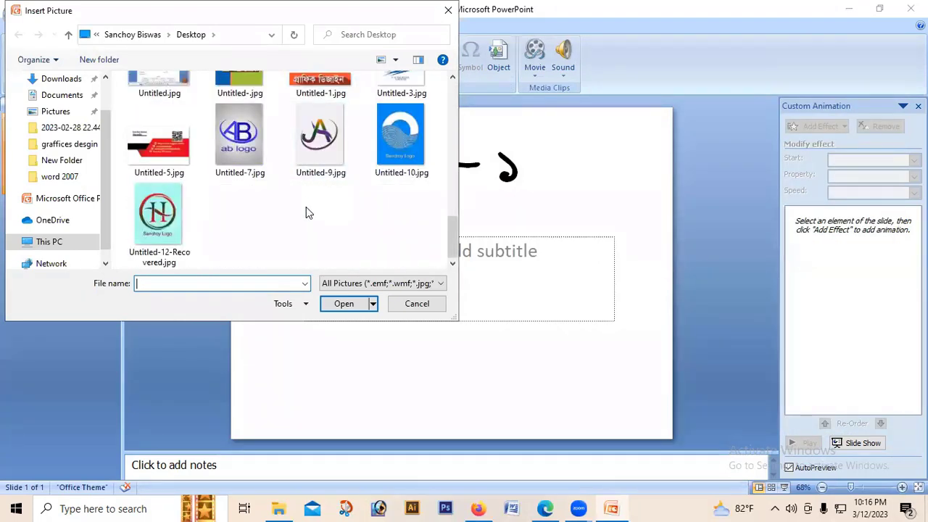
pyautogui.click(168, 153)
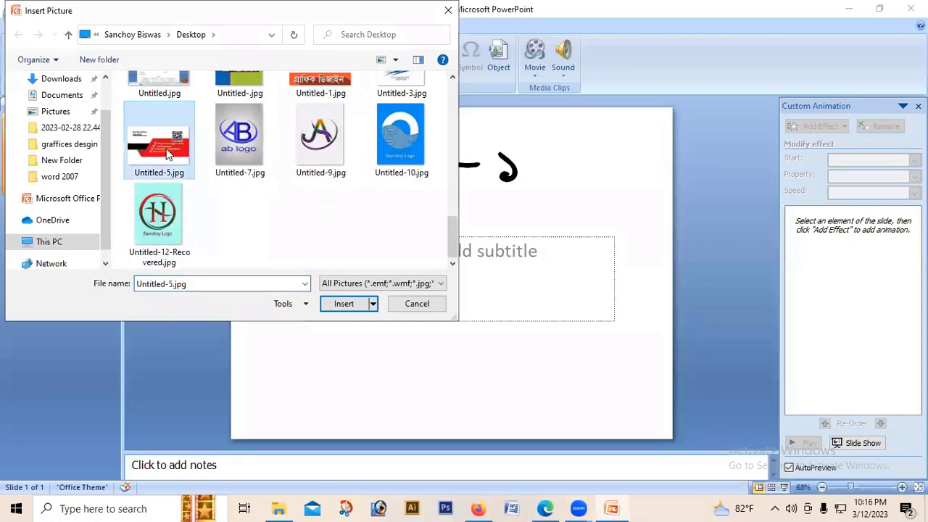
pyautogui.doubleClick(167, 153)
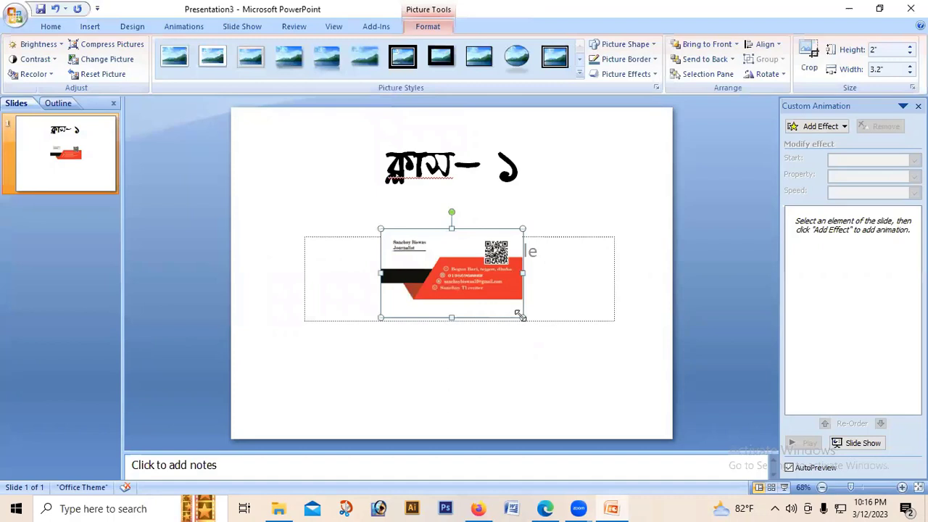
# - Enlarge the inserted business card picture to about 3.17" by 5.07" and move it toward the slide's right side
pyautogui.moveTo(522, 315); pyautogui.dragTo(541, 325)
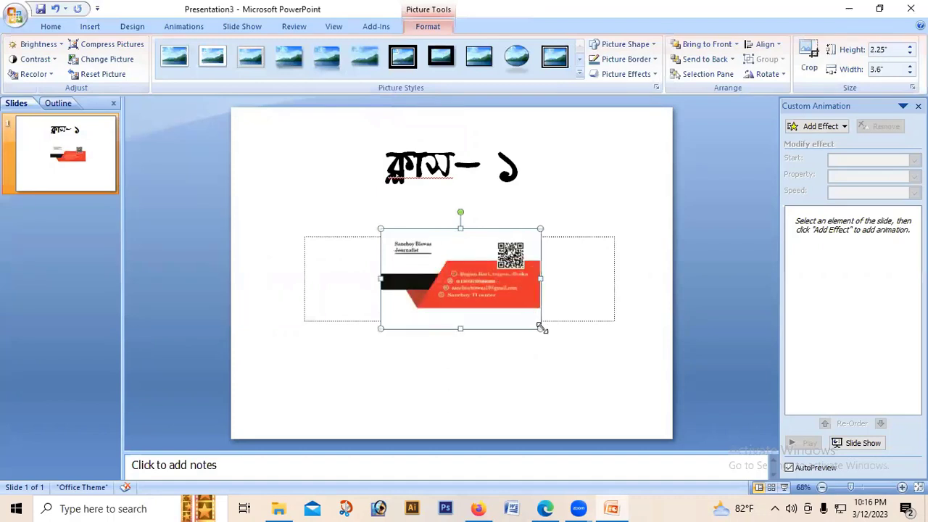
pyautogui.moveTo(562, 355); pyautogui.dragTo(575, 373)
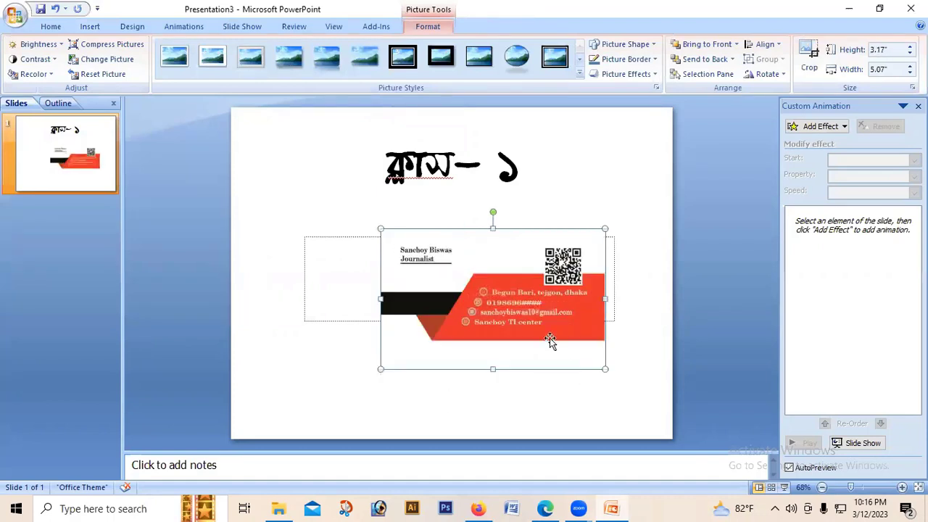
pyautogui.moveTo(522, 305); pyautogui.dragTo(556, 307)
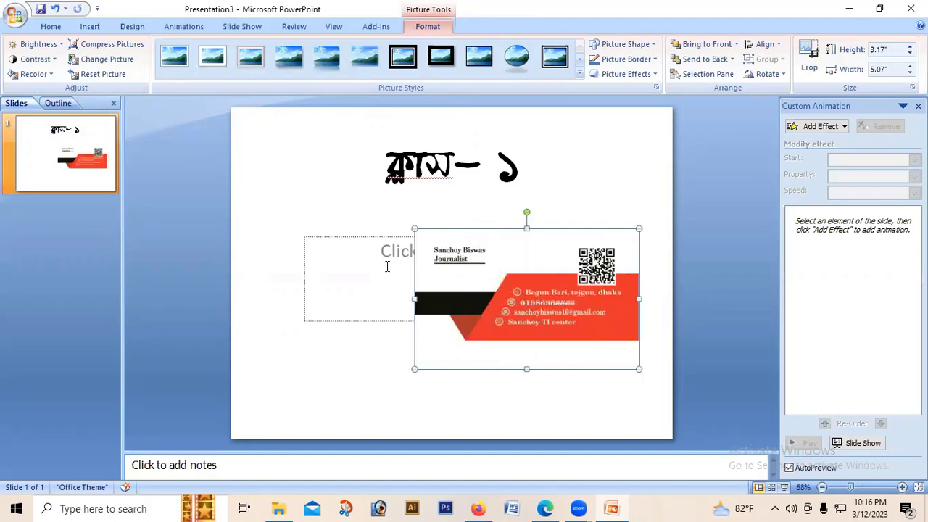
# - Activate the subtitle placeholder behind the business card picture for editing
pyautogui.click(386, 261)
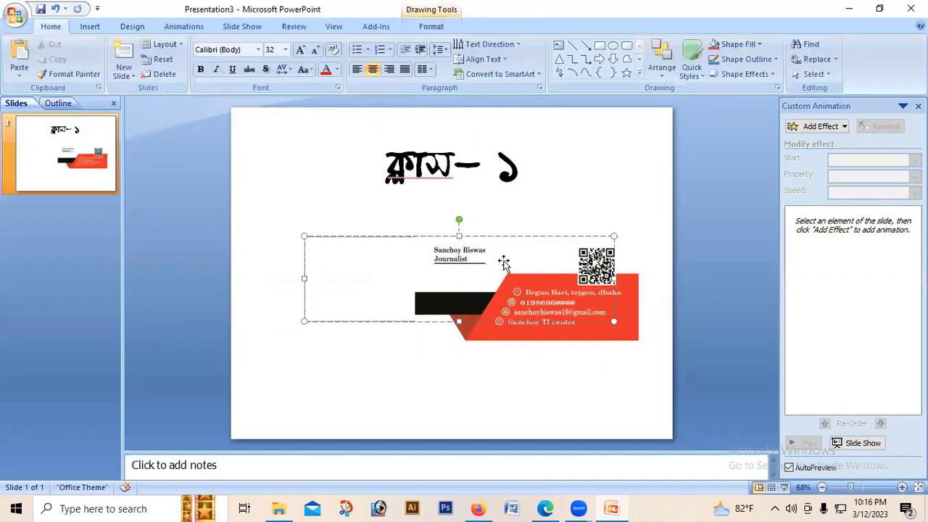